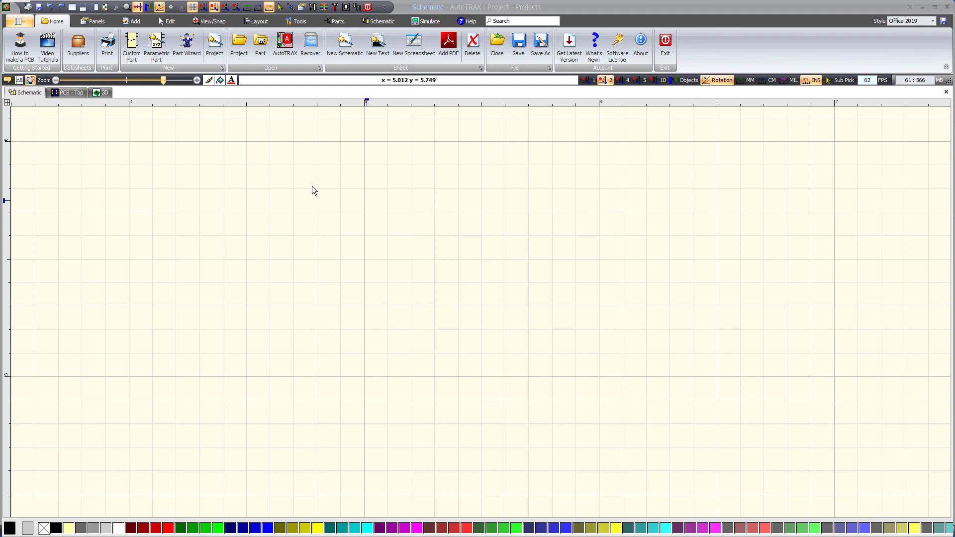
# Step: Start creating a new part symbol and select the Axial Vertical Banded package
pyautogui.click(135, 22)
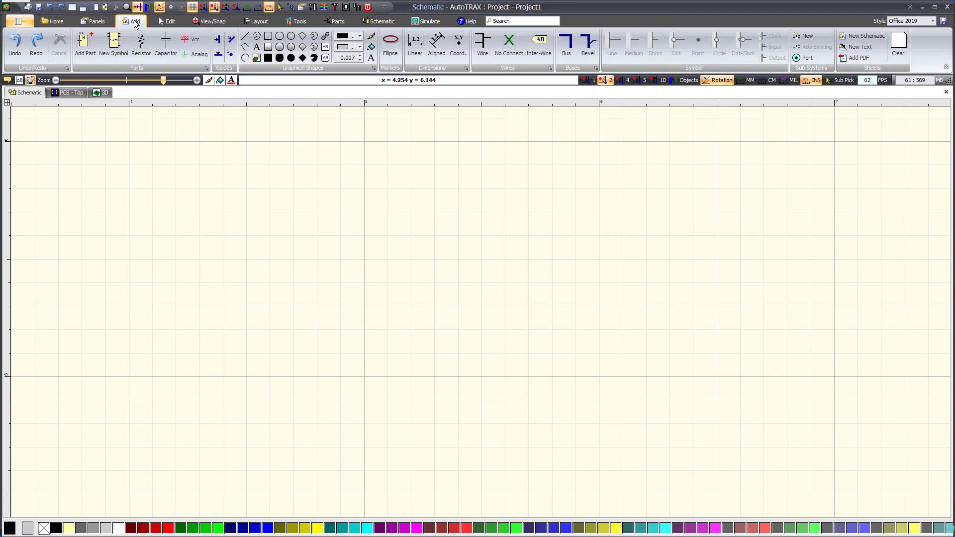
pyautogui.click(114, 45)
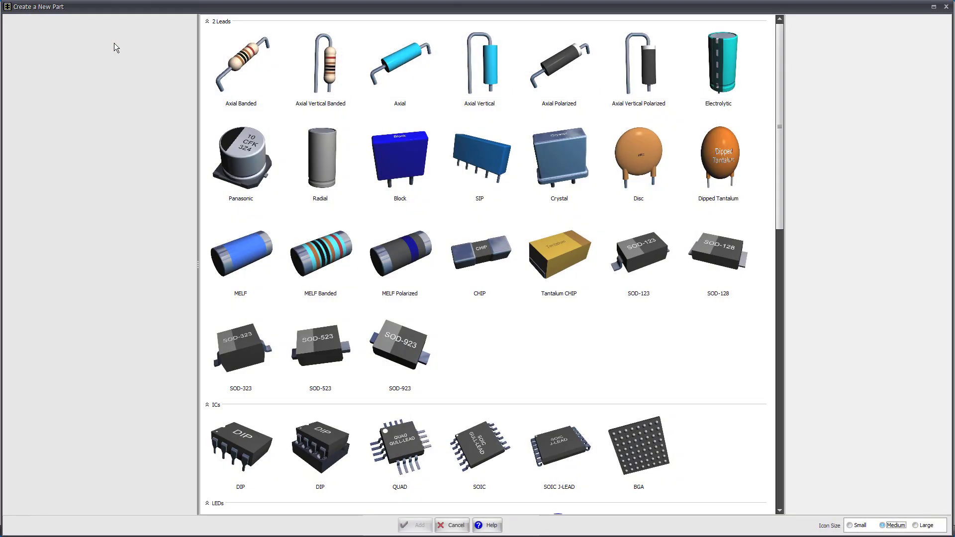
pyautogui.click(325, 72)
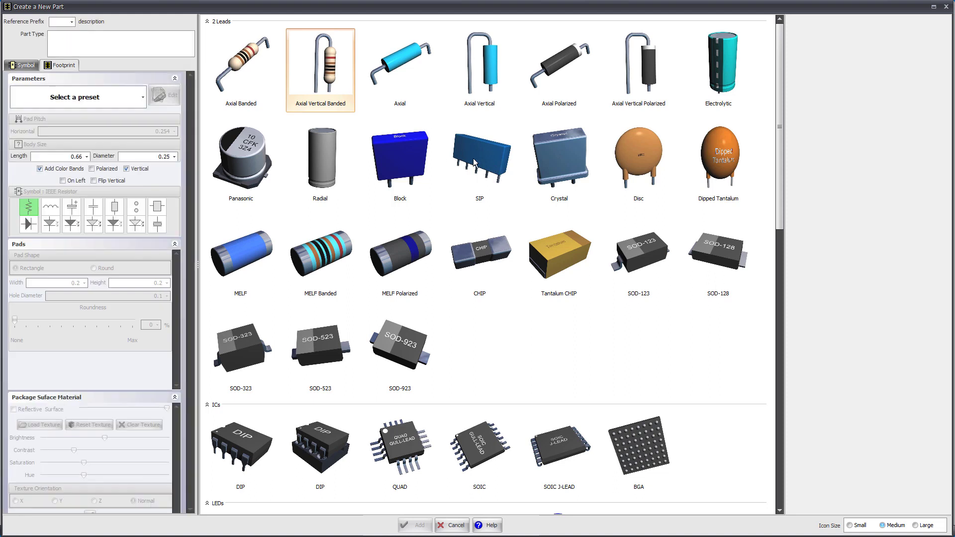
# Step: Preview the SIP, Tantalum CHIP, CHIP, MELF Banded, MELF, SOD-323, SOD-123 and Panasonic packages
pyautogui.click(476, 162)
pyautogui.click(550, 255)
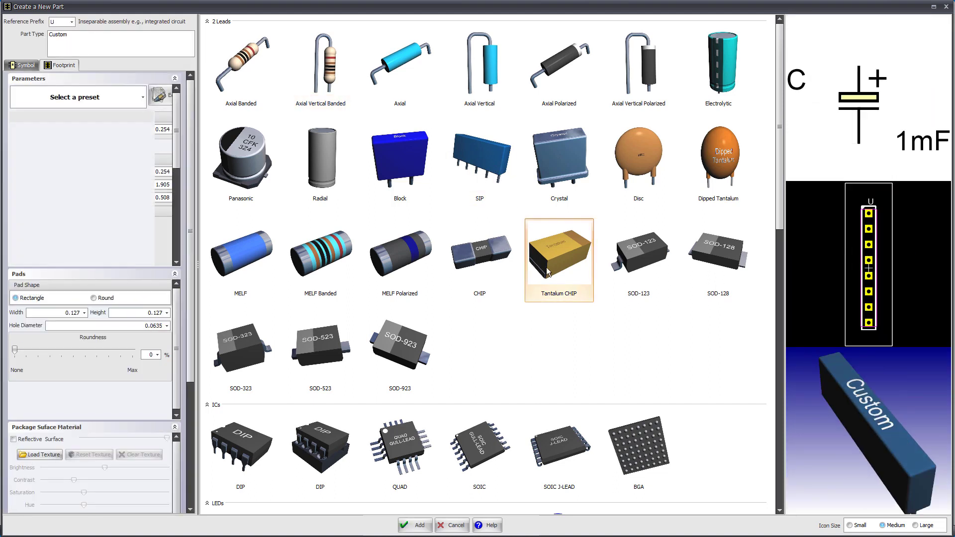
pyautogui.click(451, 271)
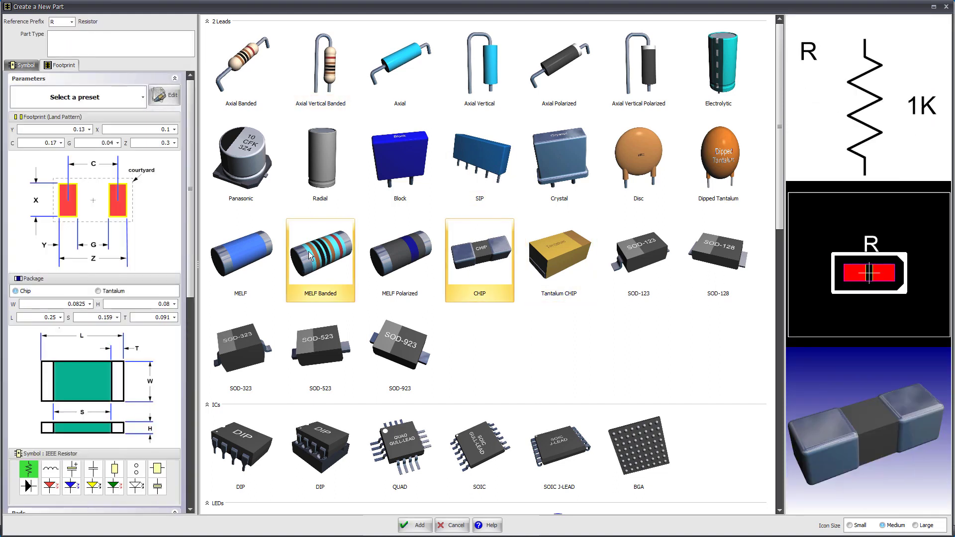
pyautogui.click(309, 252)
pyautogui.click(243, 249)
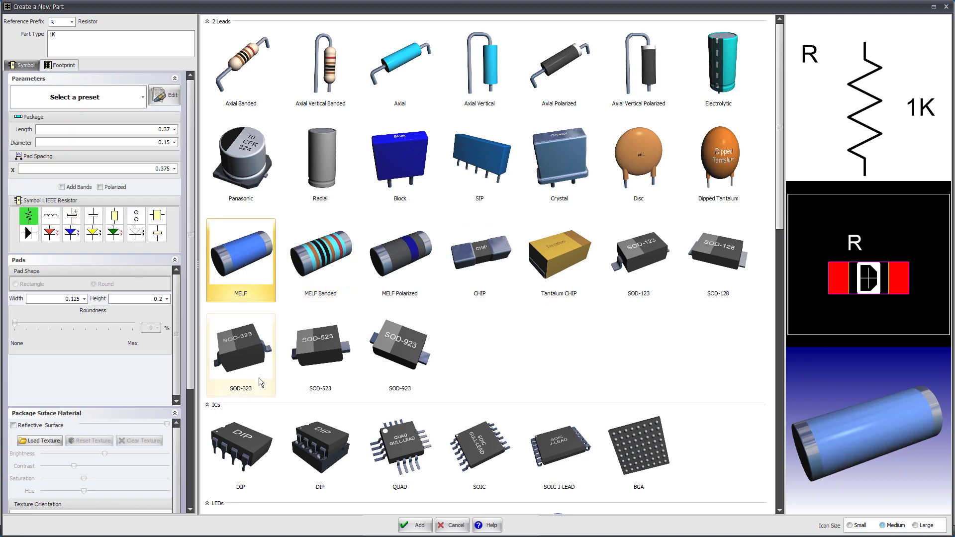
pyautogui.click(244, 344)
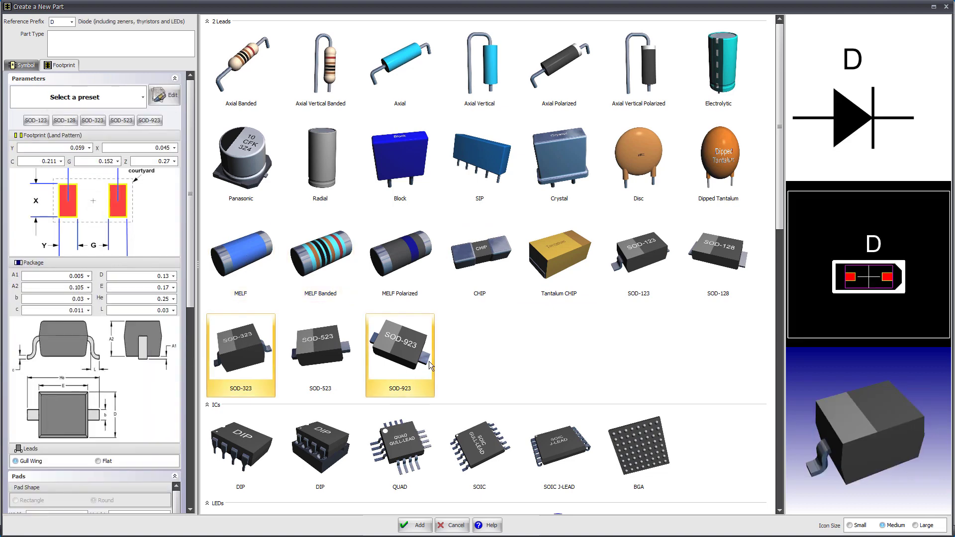
pyautogui.click(640, 256)
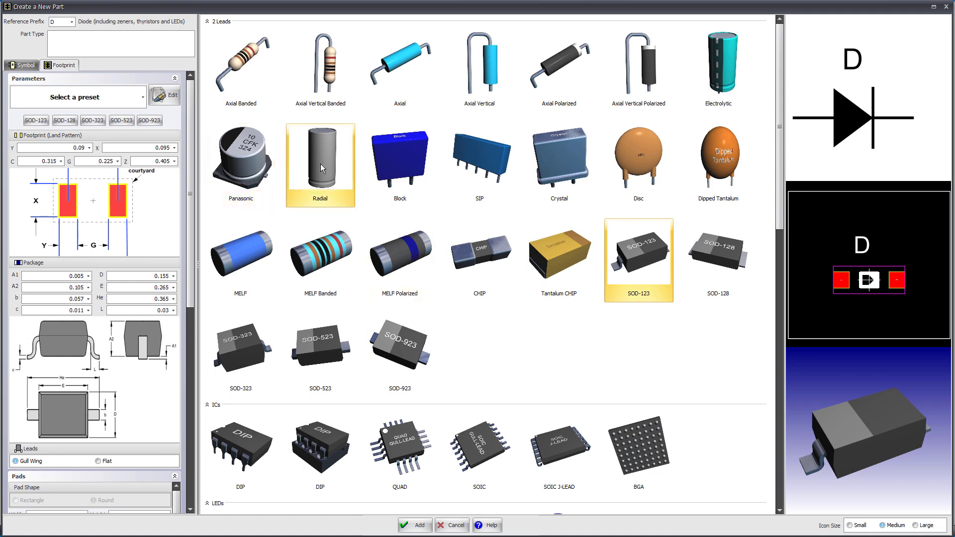
pyautogui.click(240, 159)
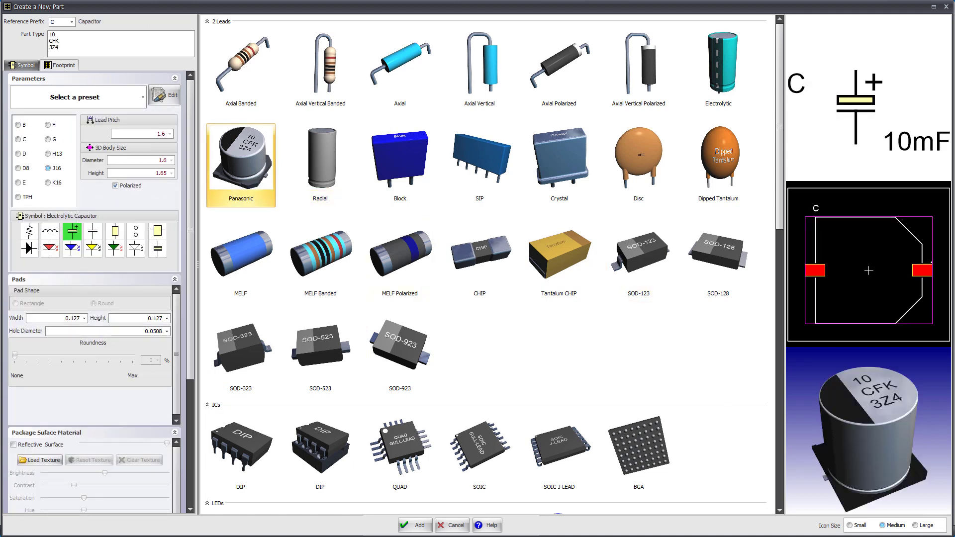
# Step: Try the small and large icon sizes for the package gallery, then restore the medium size
pyautogui.click(850, 525)
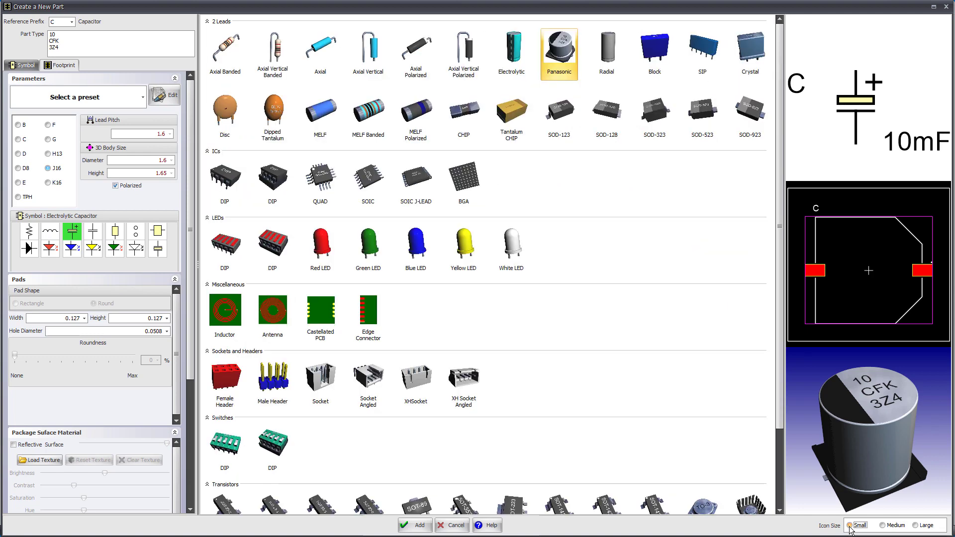
pyautogui.click(883, 526)
pyautogui.click(916, 526)
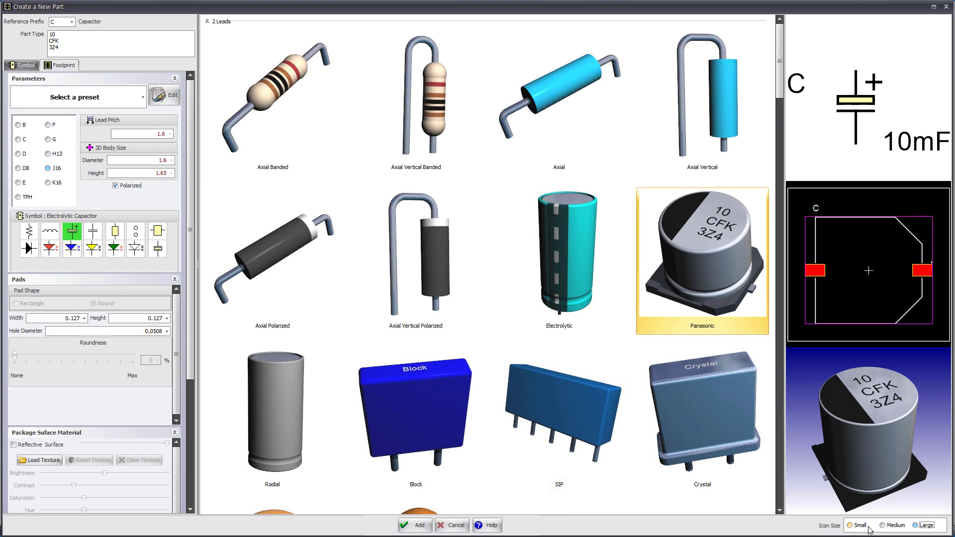
pyautogui.click(883, 526)
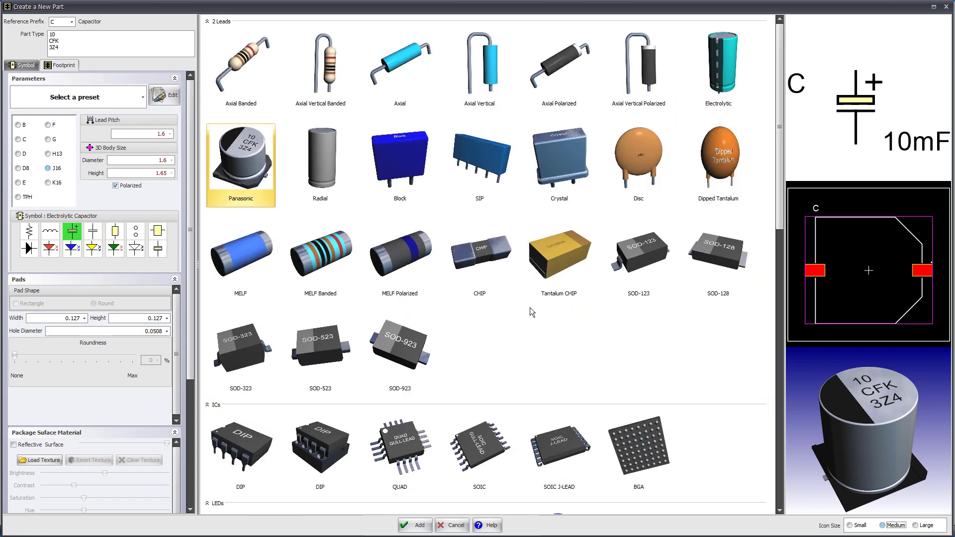
# Step: Examine the Panasonic capacitor's schematic symbol, footprint and 3D model previews at different zoom levels and viewing angles
pyautogui.scroll(3, 847, 135)
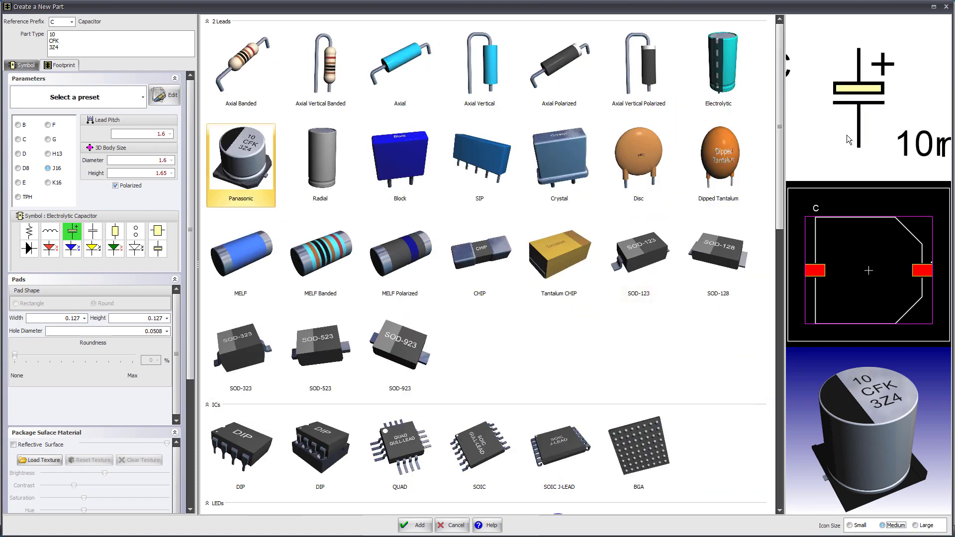
pyautogui.scroll(-2, 840, 118)
pyautogui.scroll(-1, 840, 118)
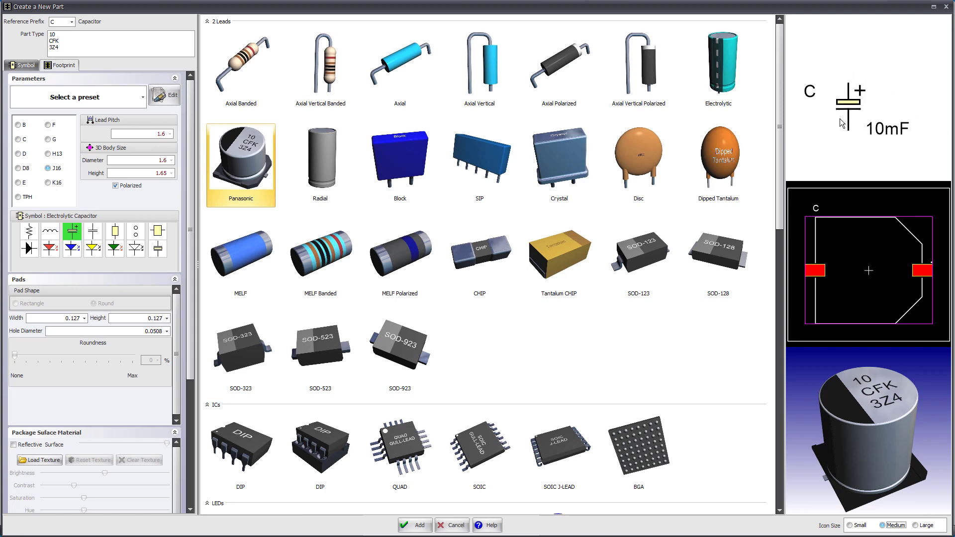
pyautogui.scroll(1, 839, 118)
pyautogui.scroll(-1, 840, 118)
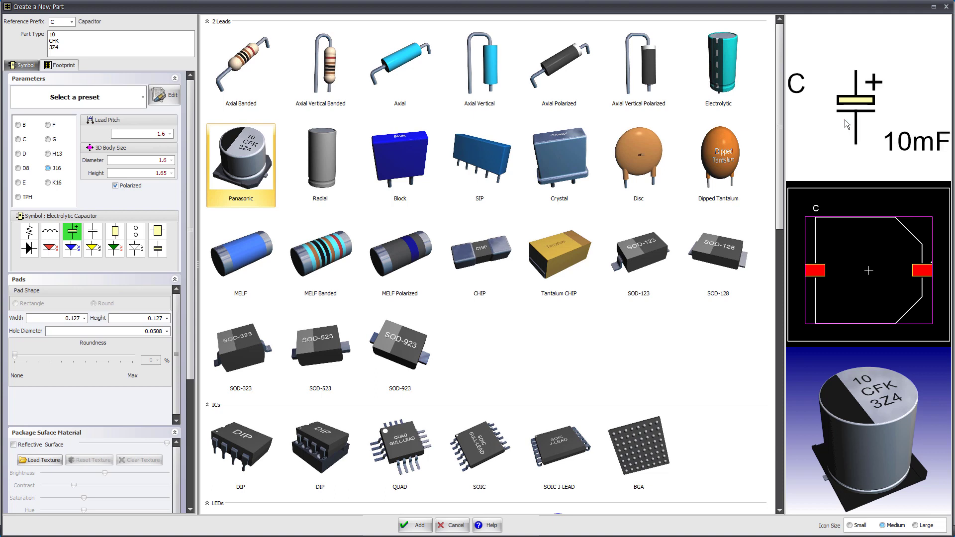
pyautogui.scroll(2, 845, 120)
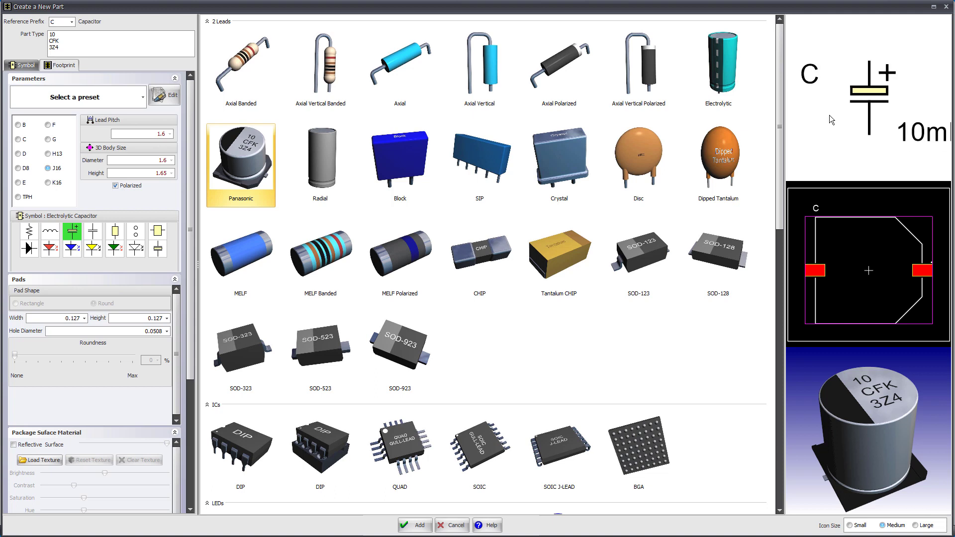
pyautogui.scroll(2, 849, 243)
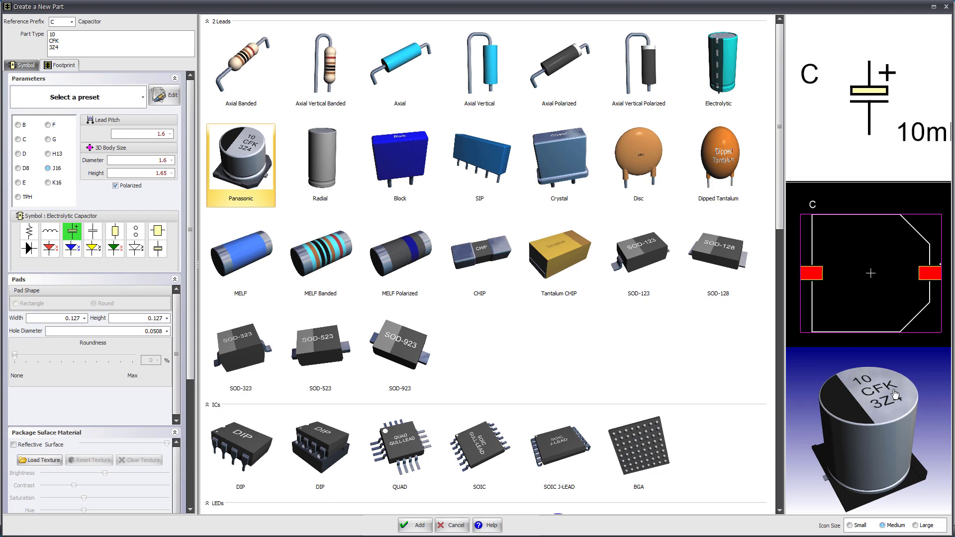
pyautogui.moveTo(896, 394)
pyautogui.mouseDown()
pyautogui.moveTo(889, 423)
pyautogui.moveTo(841, 421)
pyautogui.moveTo(868, 386)
pyautogui.moveTo(916, 406)
pyautogui.moveTo(906, 404)
pyautogui.mouseUp()
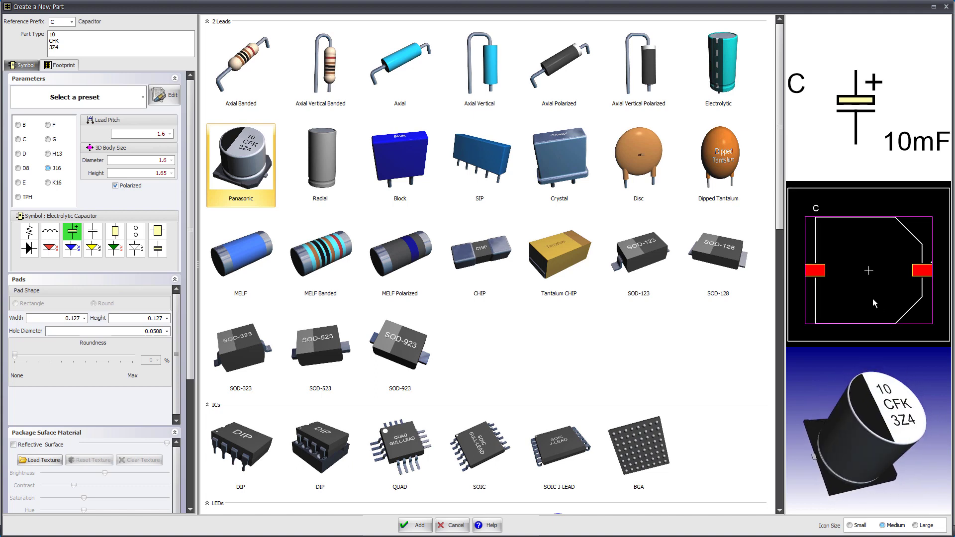
pyautogui.scroll(6, 863, 288)
pyautogui.scroll(-5, 863, 288)
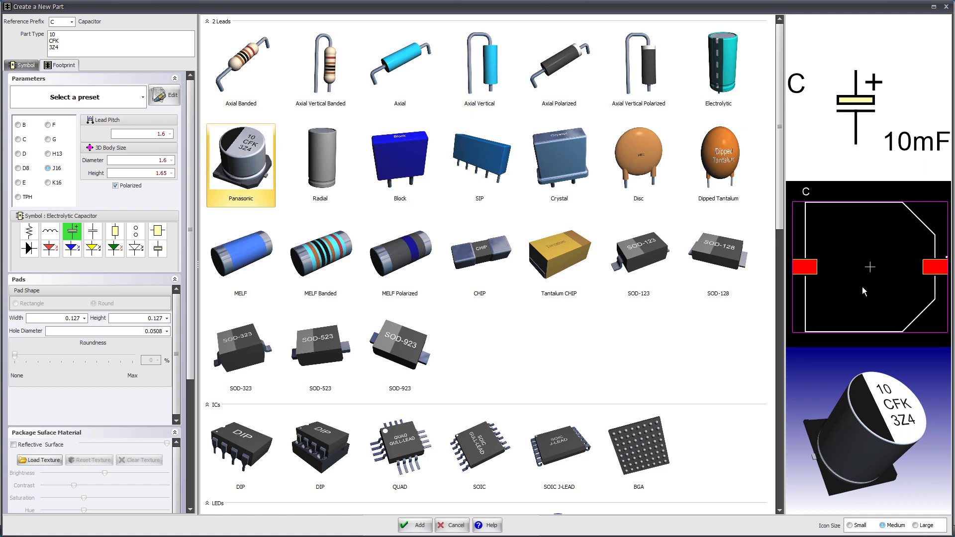
pyautogui.scroll(3, 841, 144)
pyautogui.scroll(-3, 841, 145)
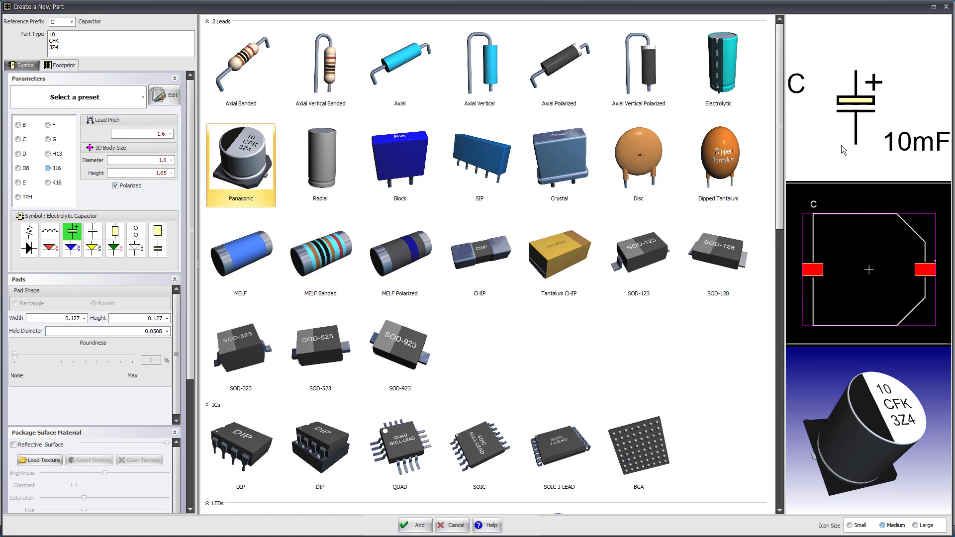
pyautogui.scroll(-1, 840, 146)
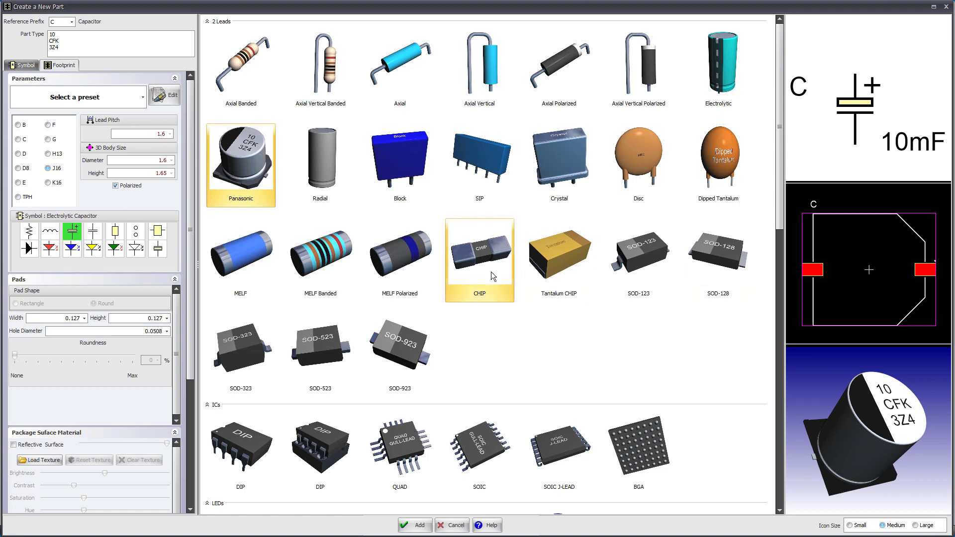
# Step: Compare the parameters and previews of the Block, Panasonic, Crystal, SOD-323, MELF, MELF Banded and standard DIP packages
pyautogui.click(395, 168)
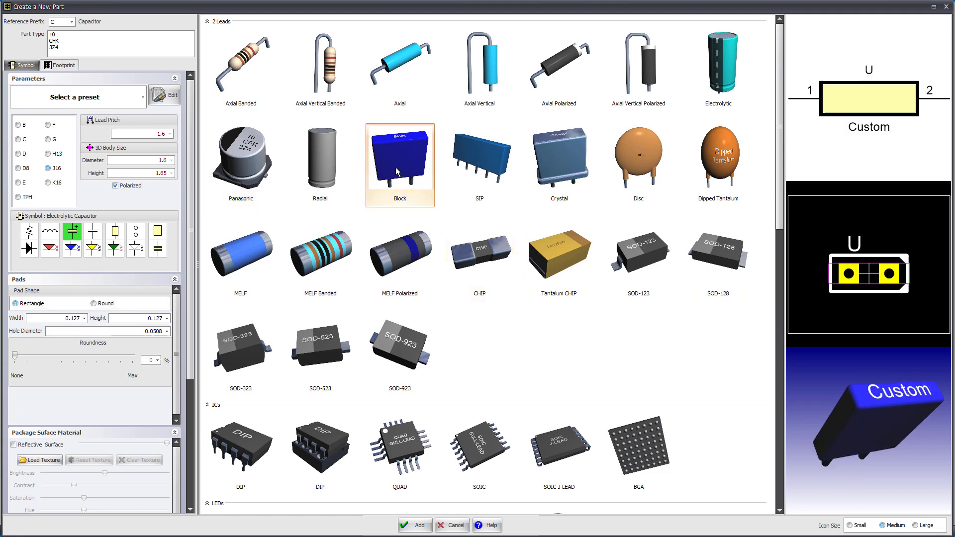
pyautogui.click(263, 159)
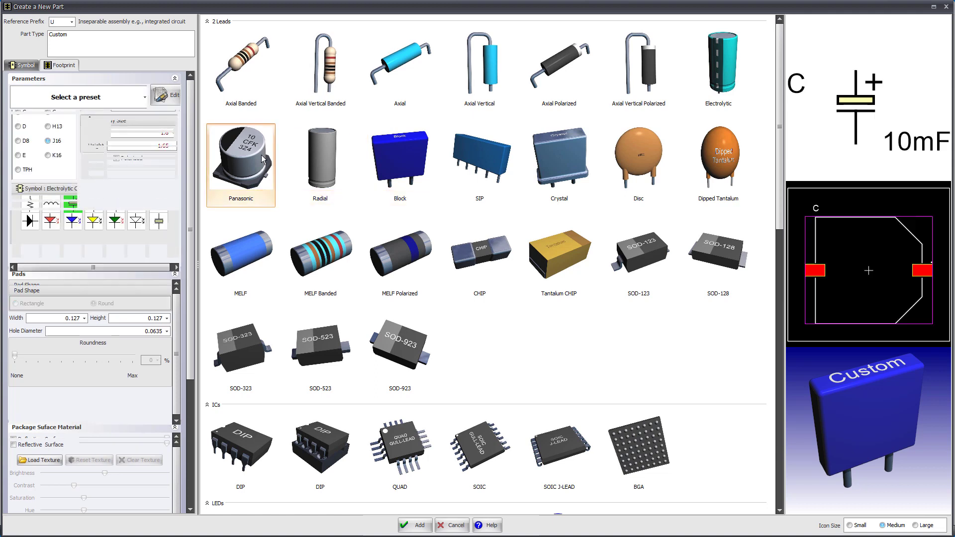
pyautogui.click(545, 162)
pyautogui.click(244, 351)
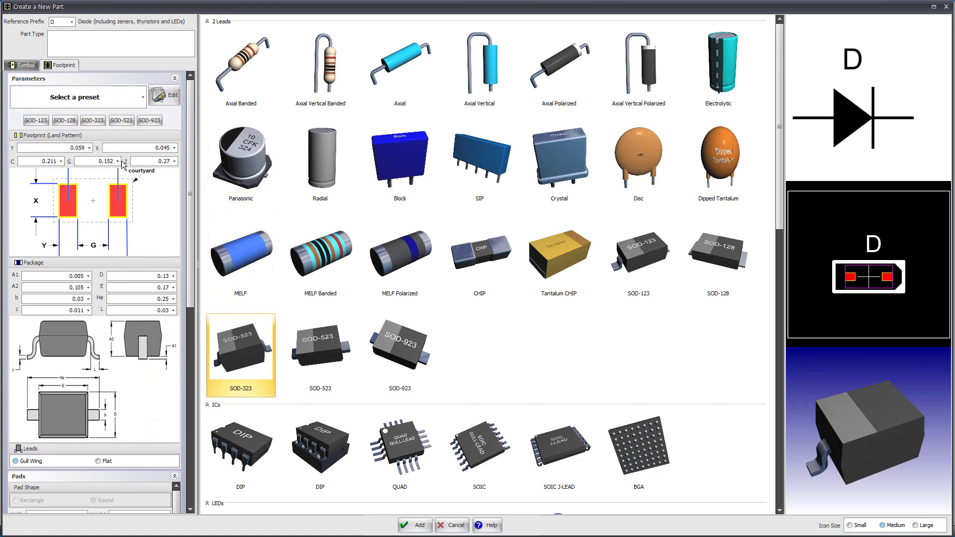
pyautogui.click(246, 243)
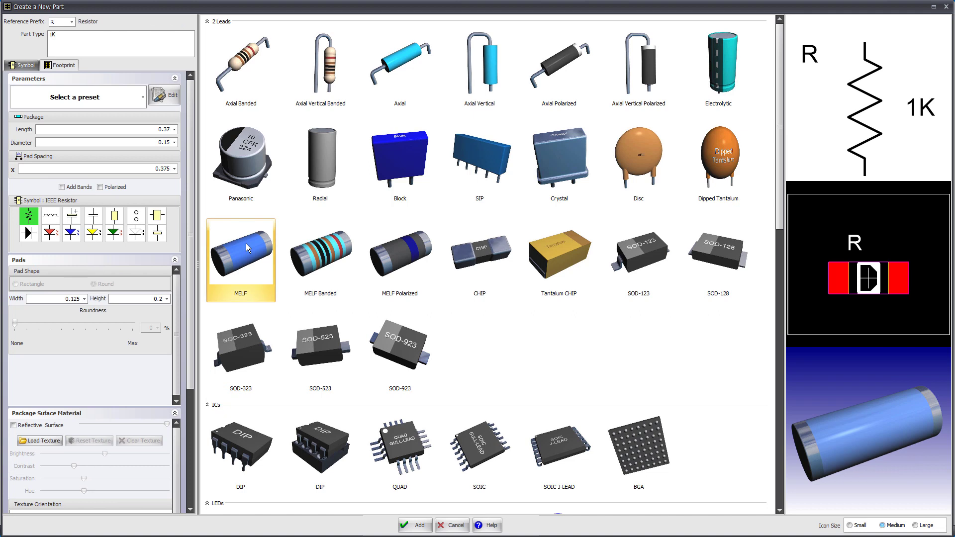
pyautogui.click(310, 255)
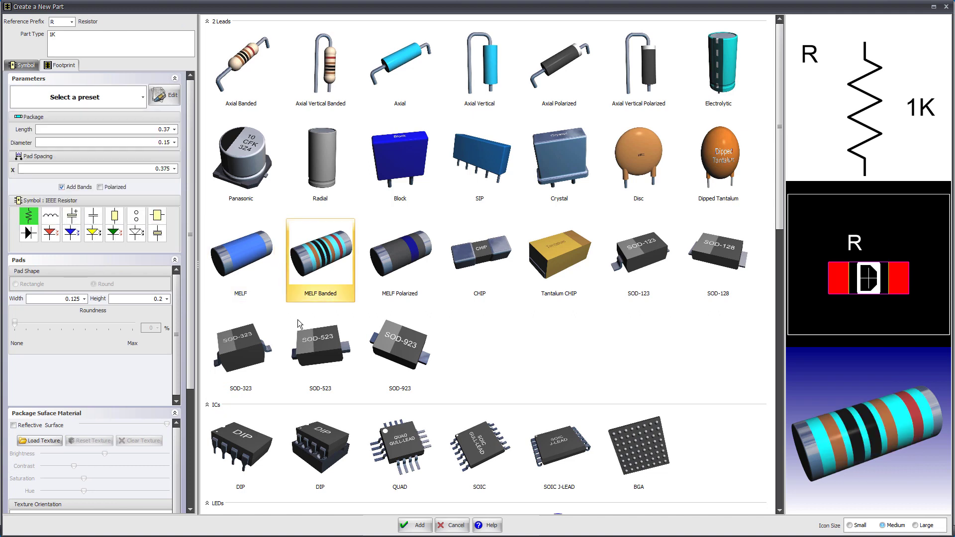
pyautogui.click(243, 346)
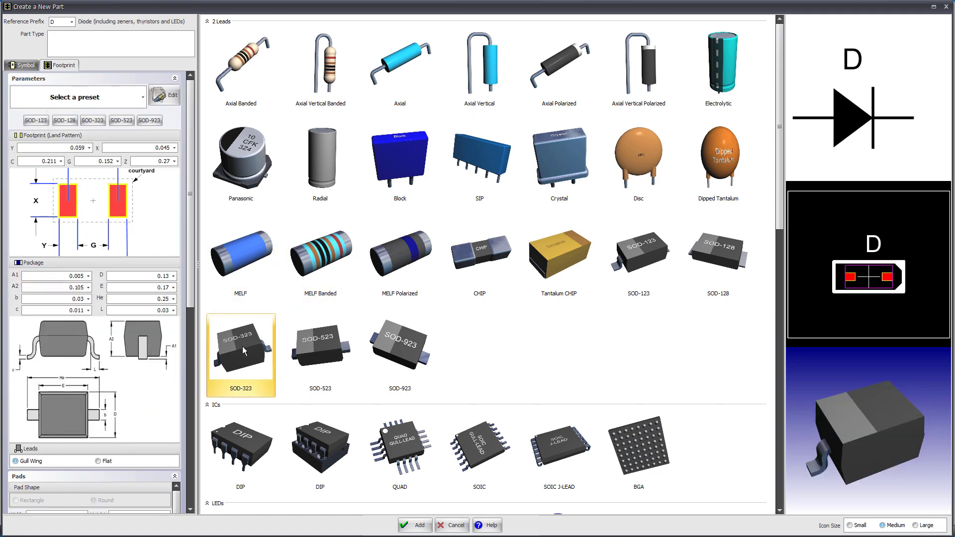
pyautogui.click(244, 439)
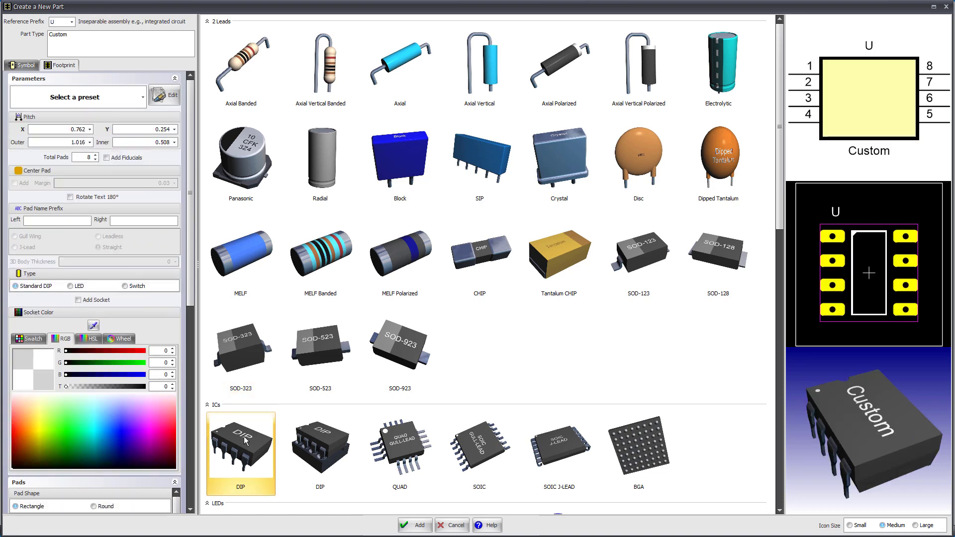
# Step: Review the Axial Banded, Axial Vertical Banded, Electrolytic, Panasonic, Block, SIP and Crystal packages with their previews
pyautogui.click(244, 67)
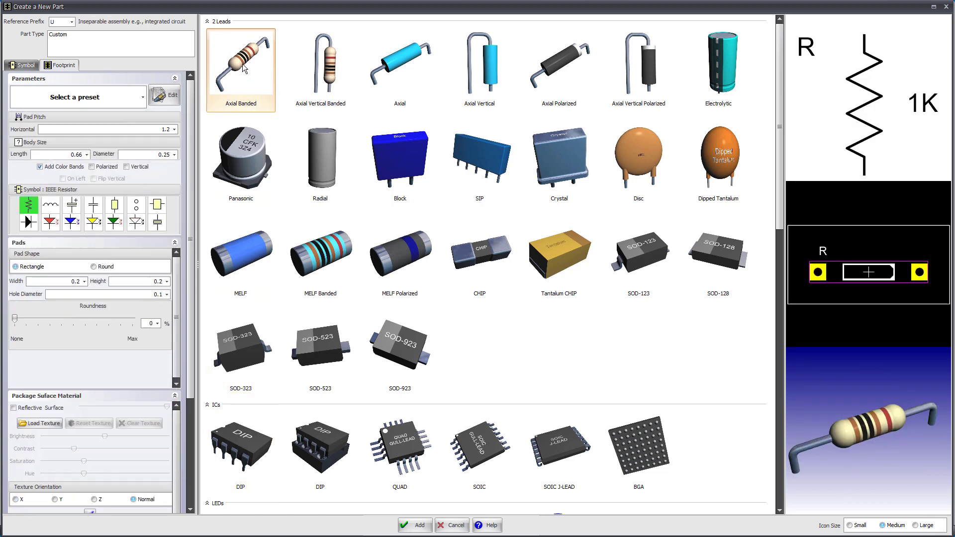
pyautogui.click(321, 78)
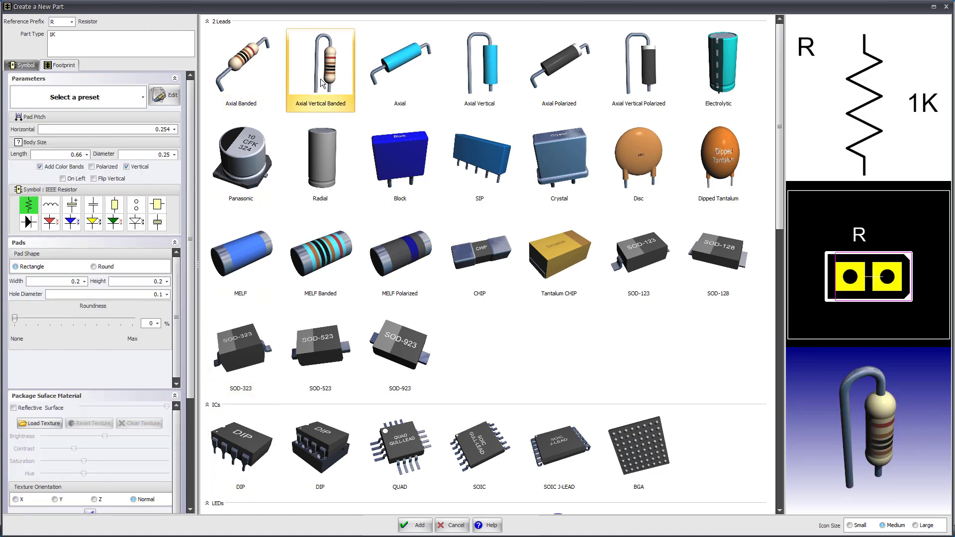
pyautogui.click(728, 67)
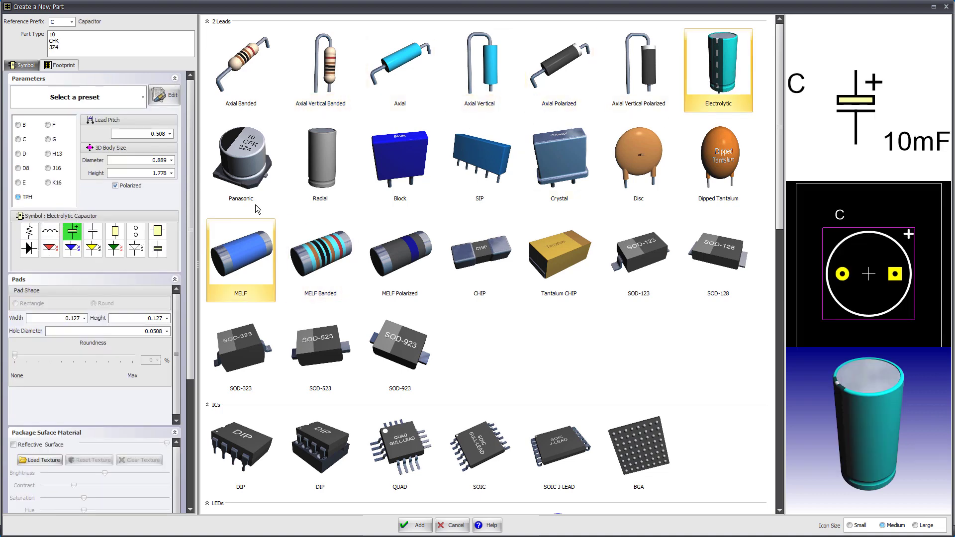
pyautogui.click(243, 177)
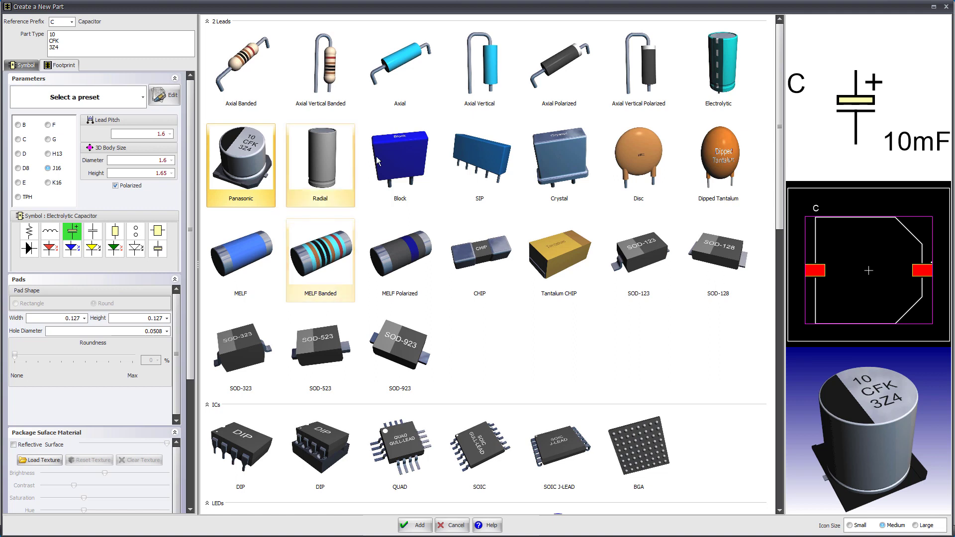
pyautogui.click(396, 161)
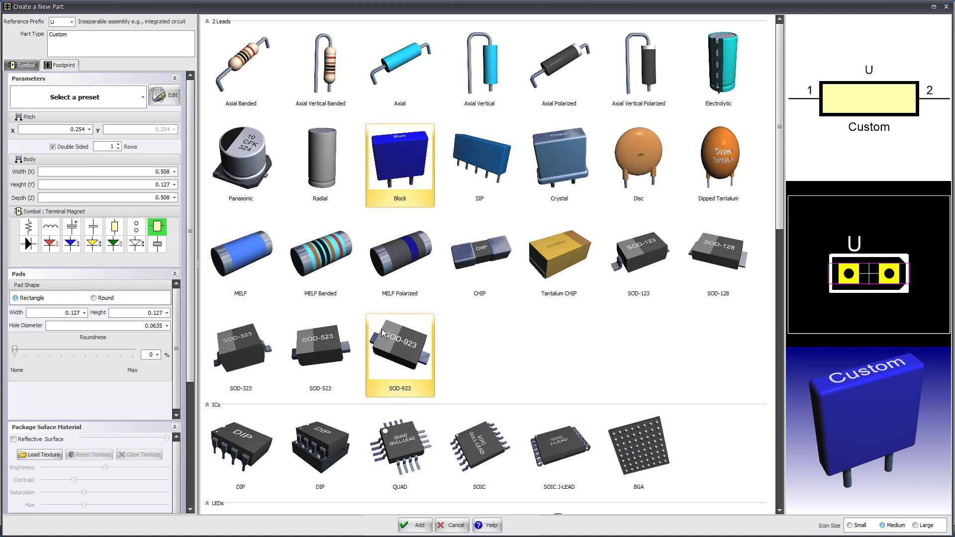
pyautogui.click(480, 159)
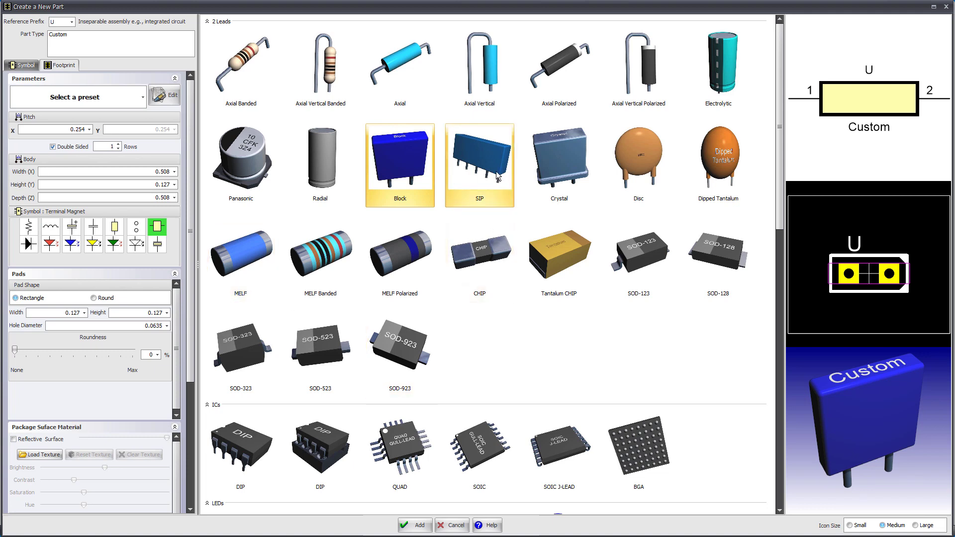
pyautogui.click(550, 157)
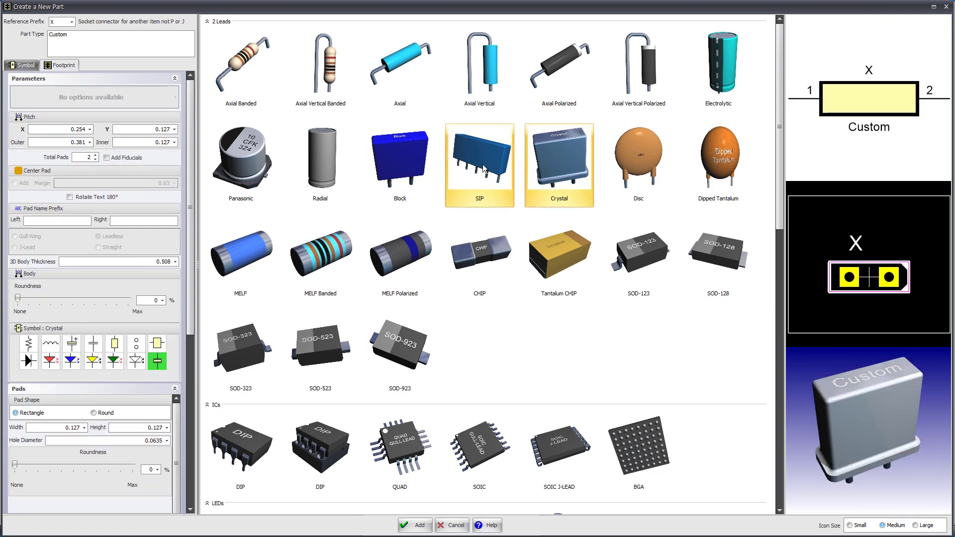
# Step: Preview the SIP package, then add the Panasonic capacitor as a new part and place it on the schematic sheet
pyautogui.click(483, 168)
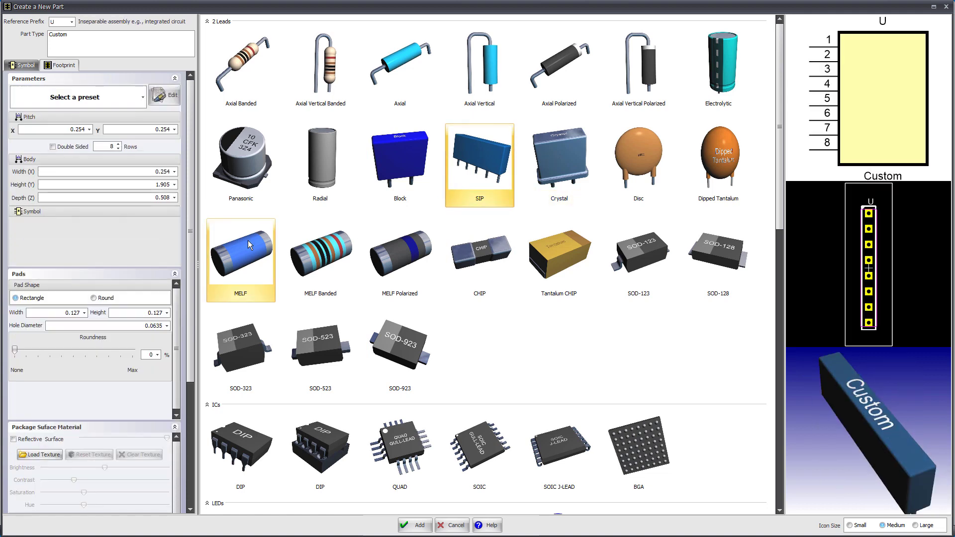
pyautogui.click(245, 166)
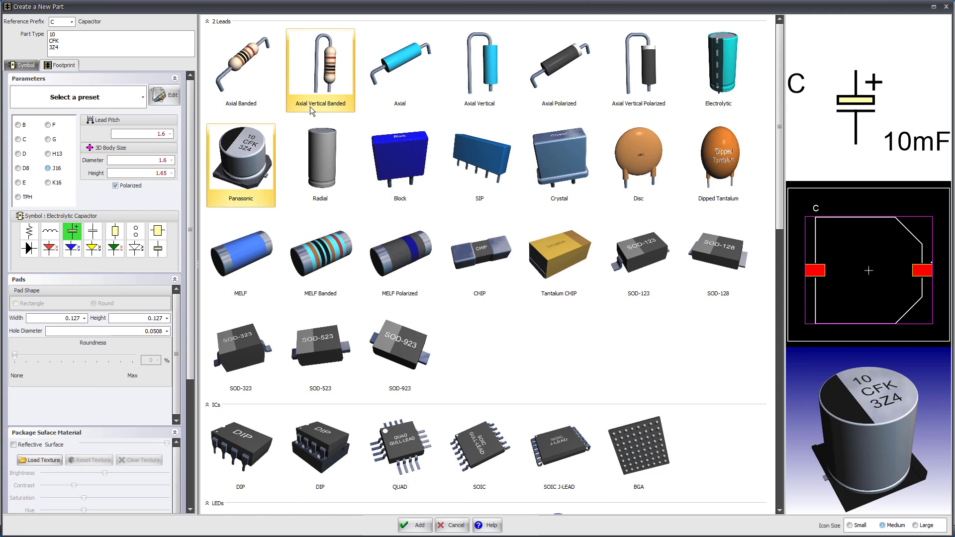
pyautogui.doubleClick(234, 153)
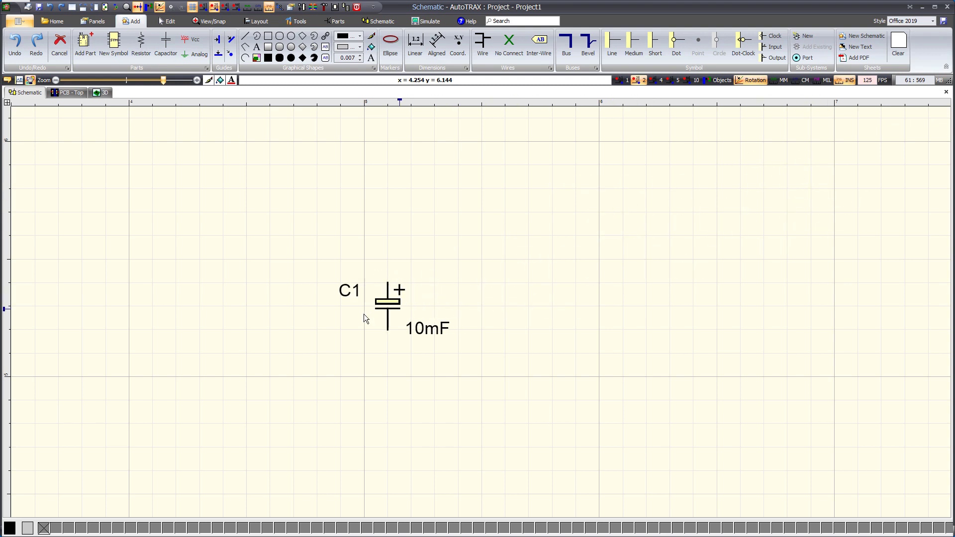
pyautogui.click(444, 260)
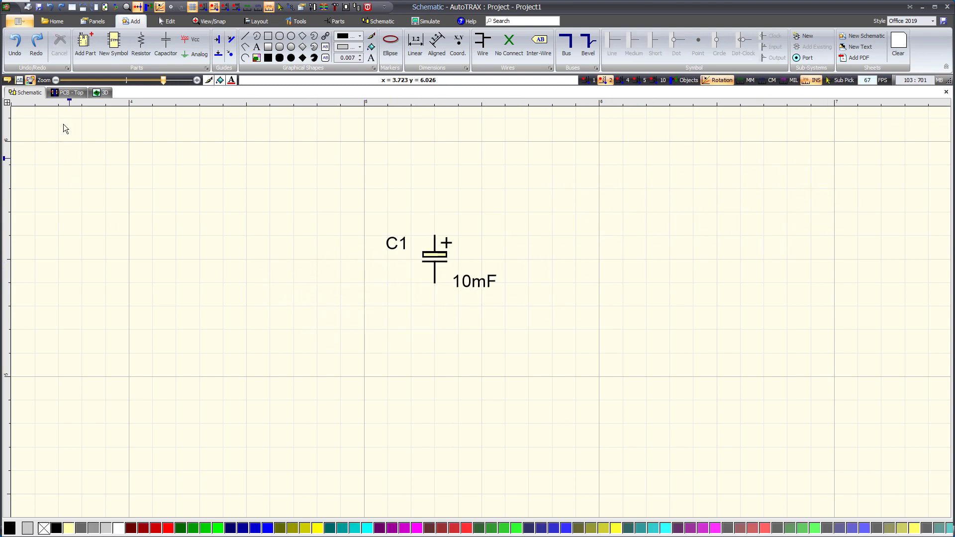
# Step: Hide the grid in the top PCB view and move the capacitor footprint C1 to about the centre of the board
pyautogui.click(68, 92)
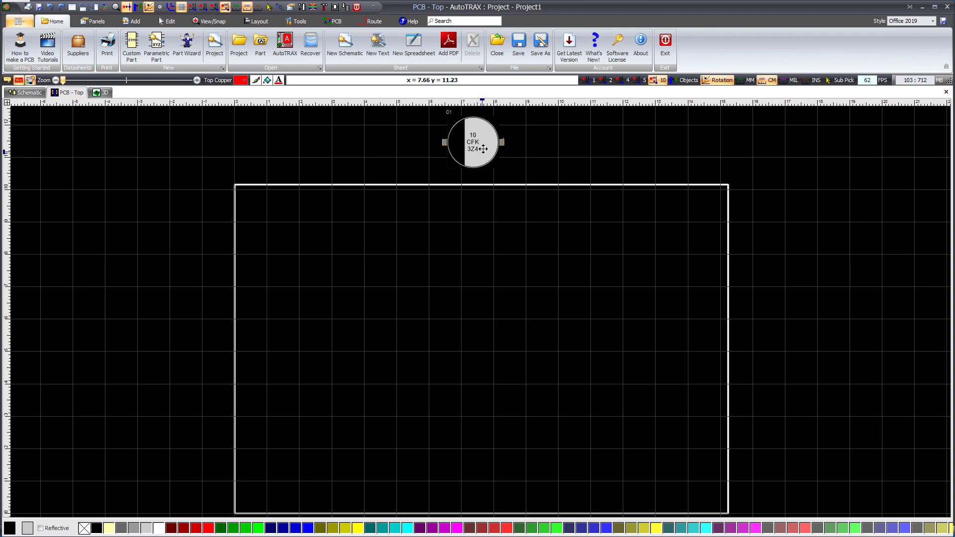
pyautogui.click(182, 7)
pyautogui.moveTo(488, 141); pyautogui.dragTo(497, 338)
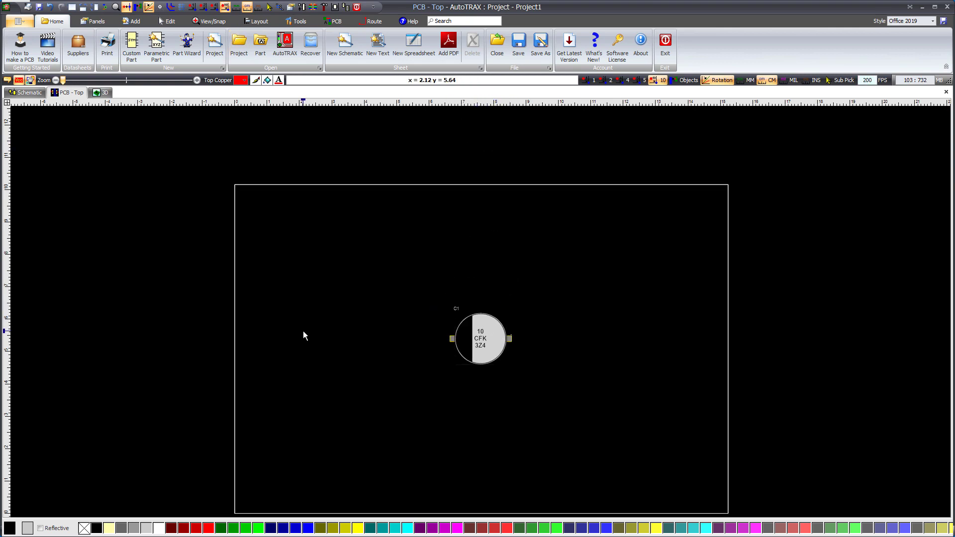
# Step: Open the board's 3D view and examine the placed Panasonic capacitor from several angles and distances
pyautogui.click(94, 22)
pyautogui.click(159, 44)
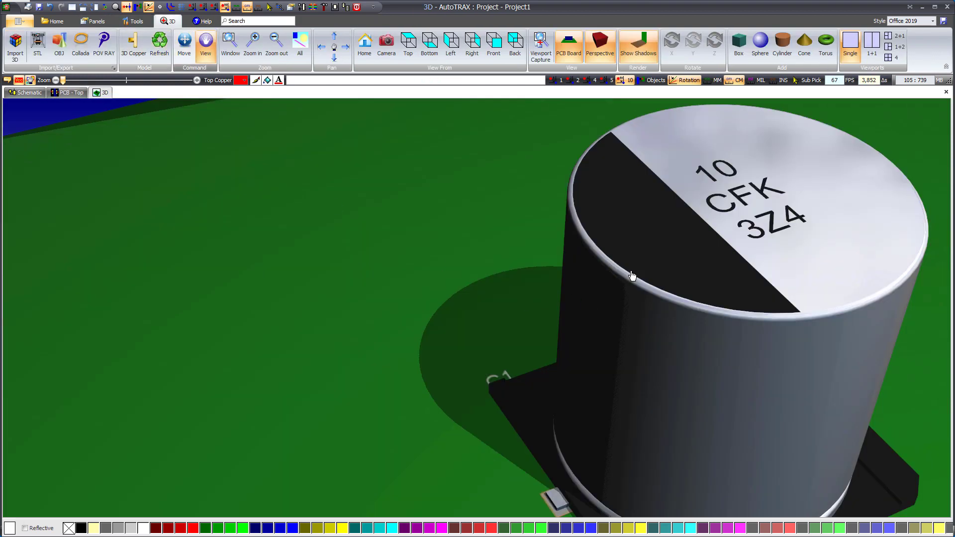
pyautogui.moveTo(704, 271); pyautogui.dragTo(469, 271)
pyautogui.scroll(-4, 468, 271)
pyautogui.scroll(-3, 469, 271)
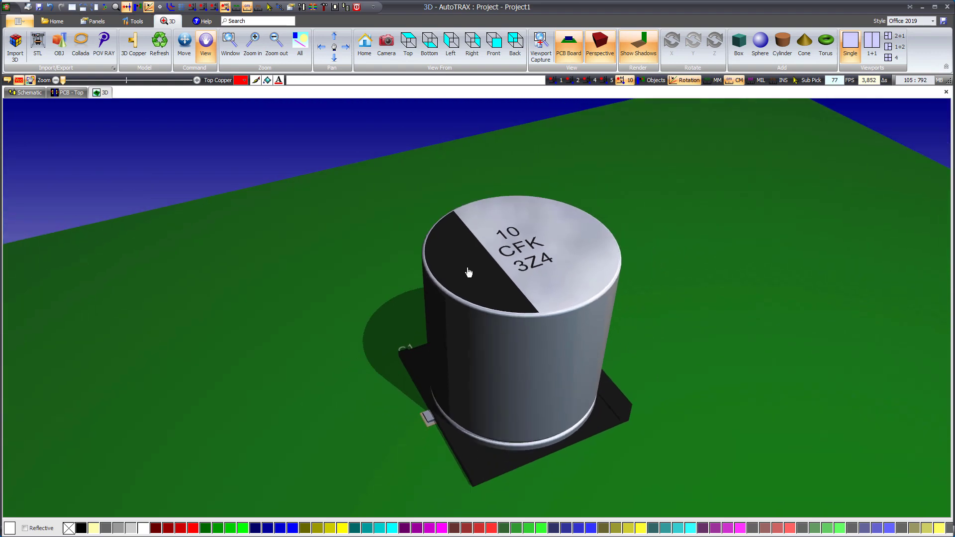
pyautogui.moveTo(552, 342); pyautogui.dragTo(545, 297)
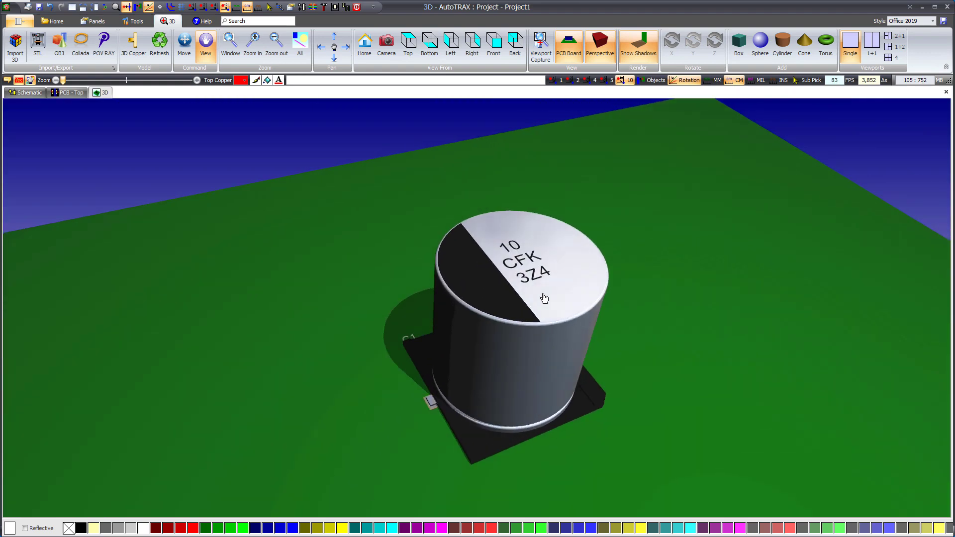
# Step: Review the capacitor's footprint in the PCB view and its symbol on the schematic up close
pyautogui.click(70, 93)
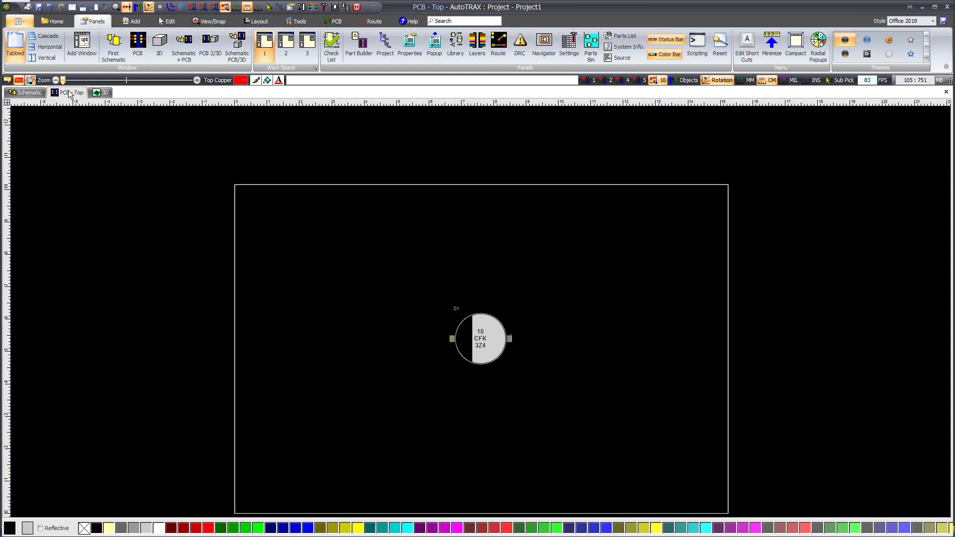
pyautogui.click(24, 93)
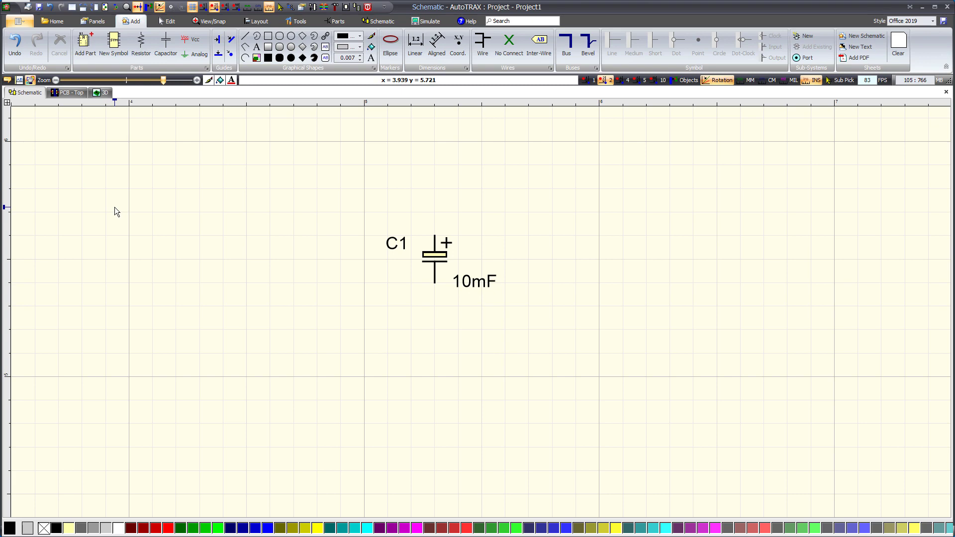
pyautogui.scroll(3, 417, 282)
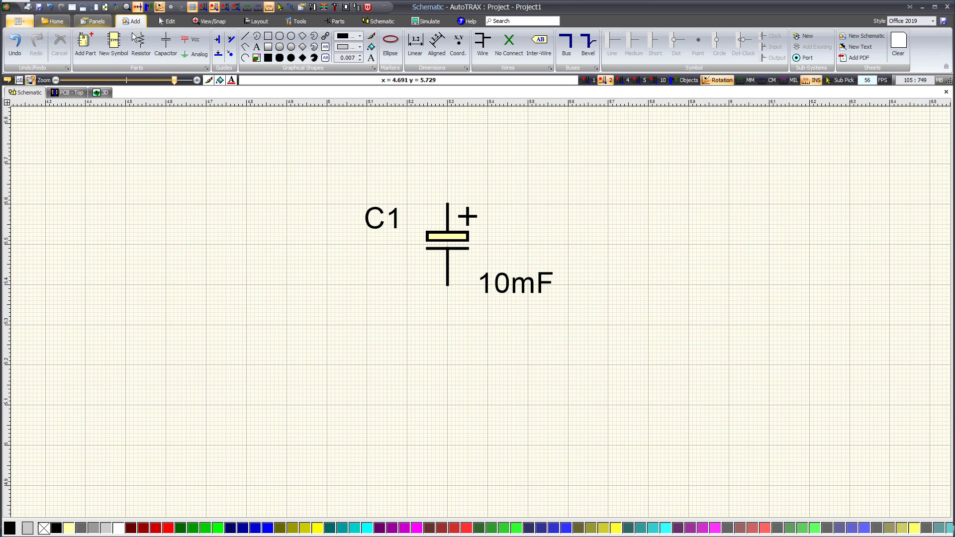
# Step: Reopen the new part creator and preview the Radial, Block and Socket packages
pyautogui.click(114, 44)
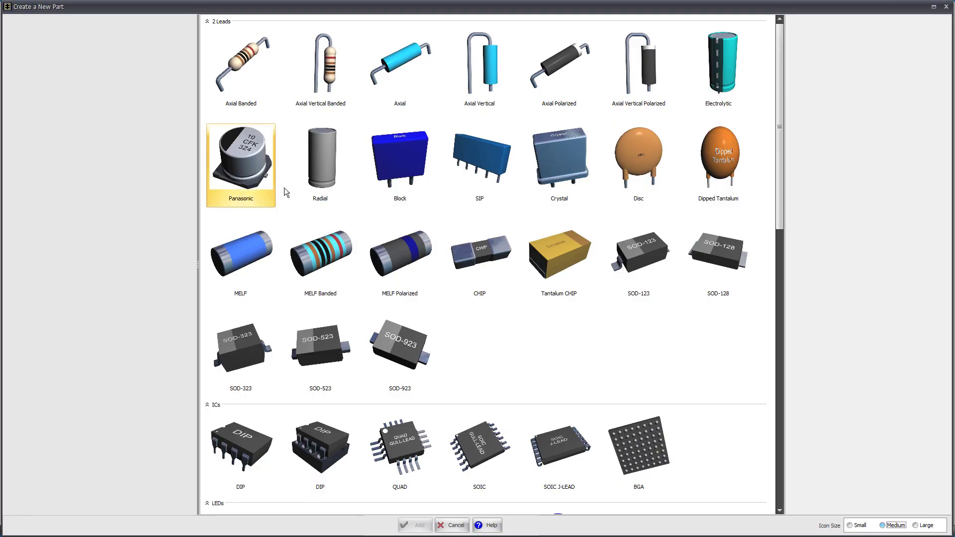
pyautogui.click(315, 153)
pyautogui.click(397, 156)
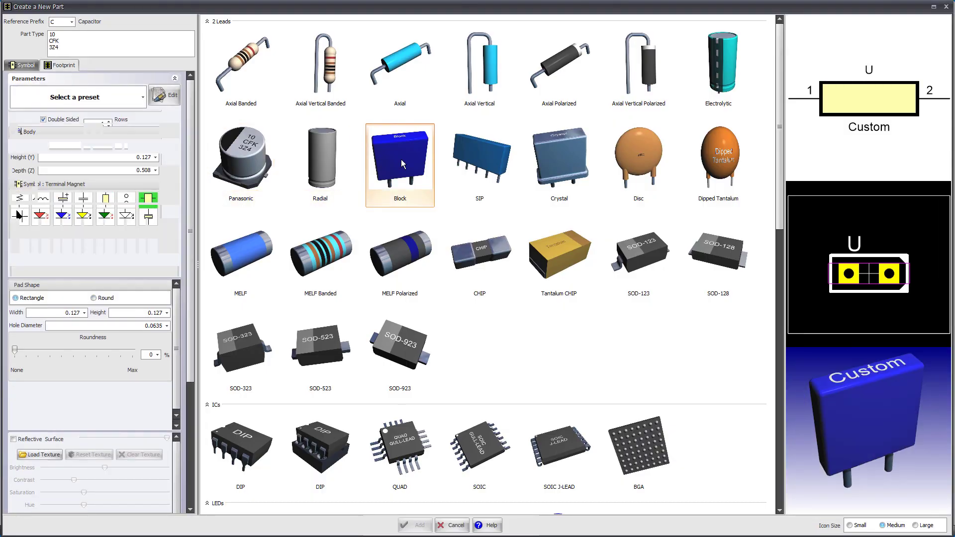
pyautogui.scroll(-3, 436, 395)
pyautogui.scroll(-6, 436, 394)
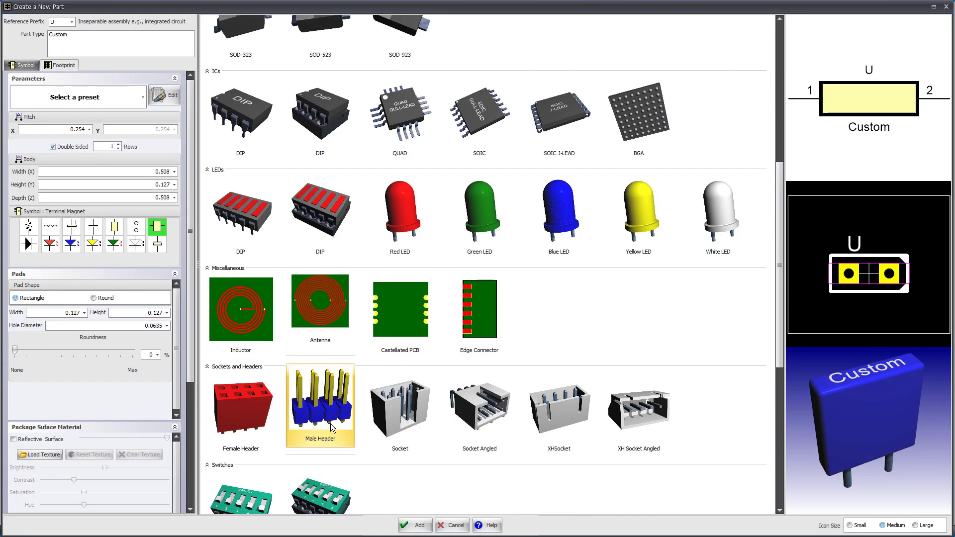
pyautogui.click(411, 230)
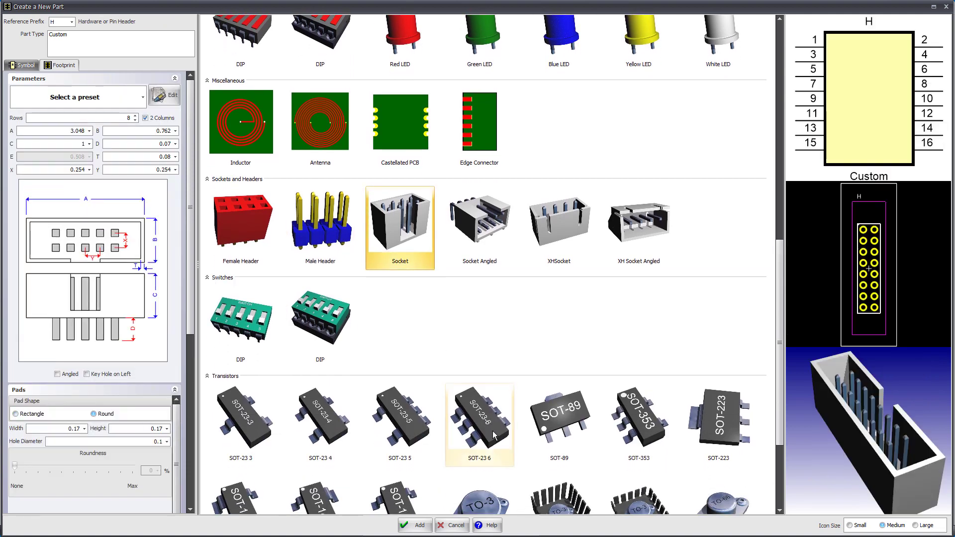
# Step: Review the SOT-23 6, TO-3 heatsink, TO-220, TO-66 and Metal Can transistor packages with their symbol, footprint and 3D previews
pyautogui.click(480, 423)
pyautogui.scroll(-2, 477, 422)
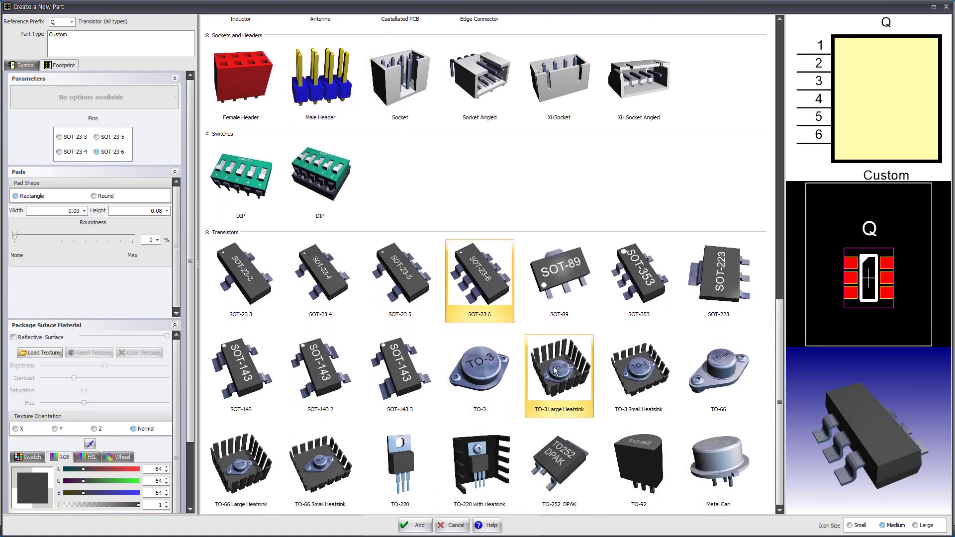
pyautogui.click(557, 371)
pyautogui.click(642, 372)
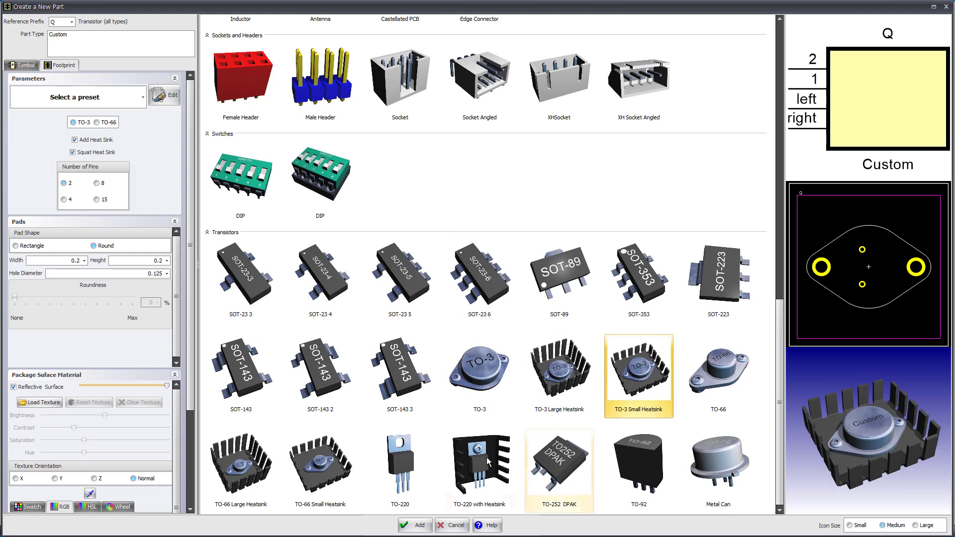
pyautogui.click(489, 453)
pyautogui.click(404, 468)
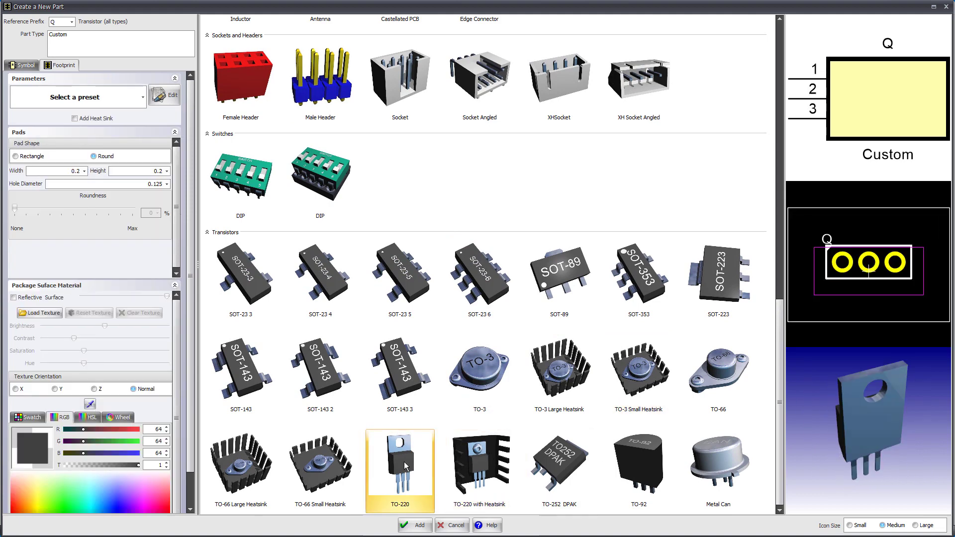
pyautogui.click(239, 469)
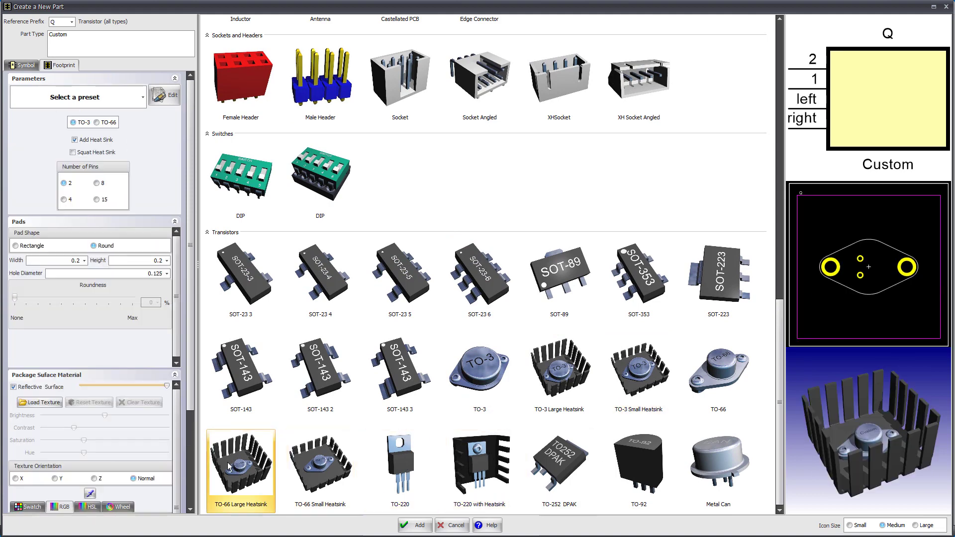
pyautogui.click(706, 465)
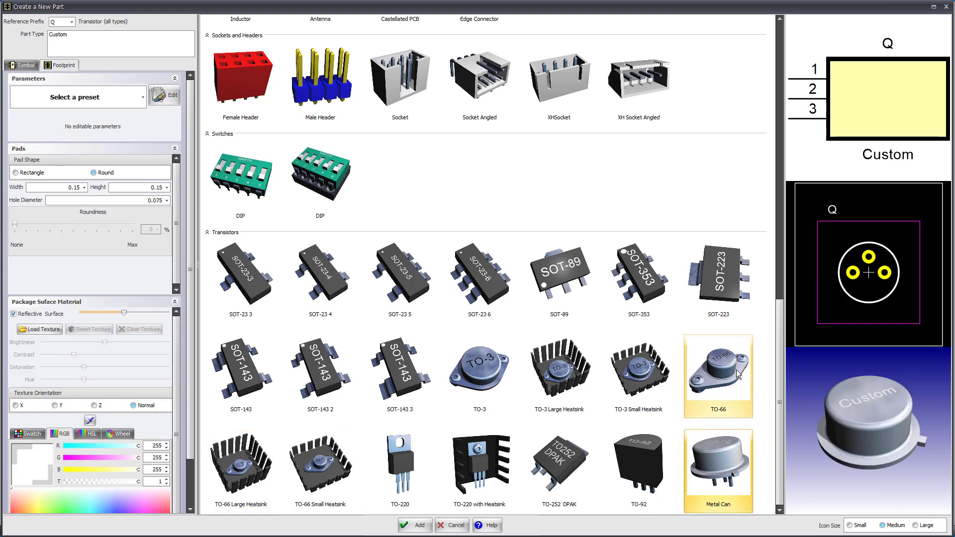
pyautogui.click(720, 368)
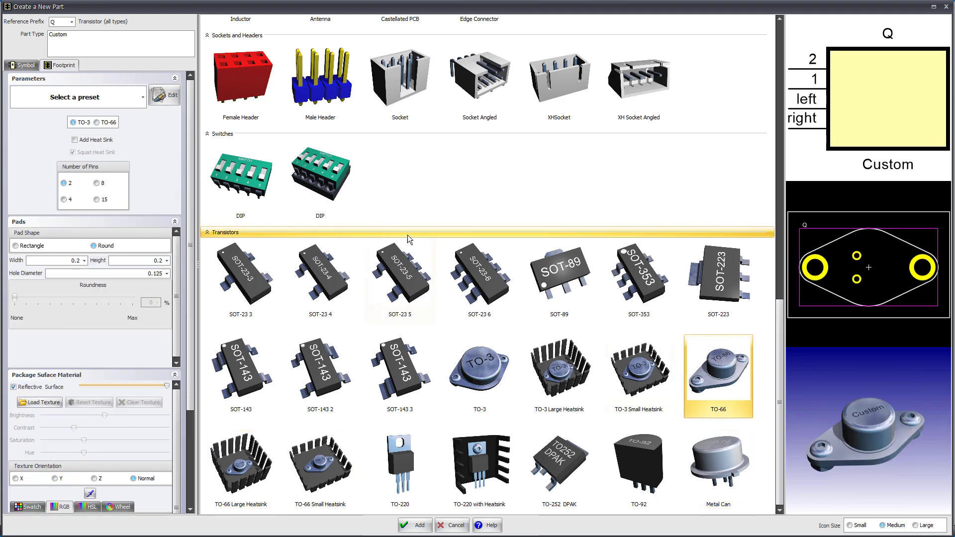
# Step: Review the socketed DIP switch, Female Header, XH Socket Angled and XHSocket packages, then close the part creator without adding a part
pyautogui.click(323, 170)
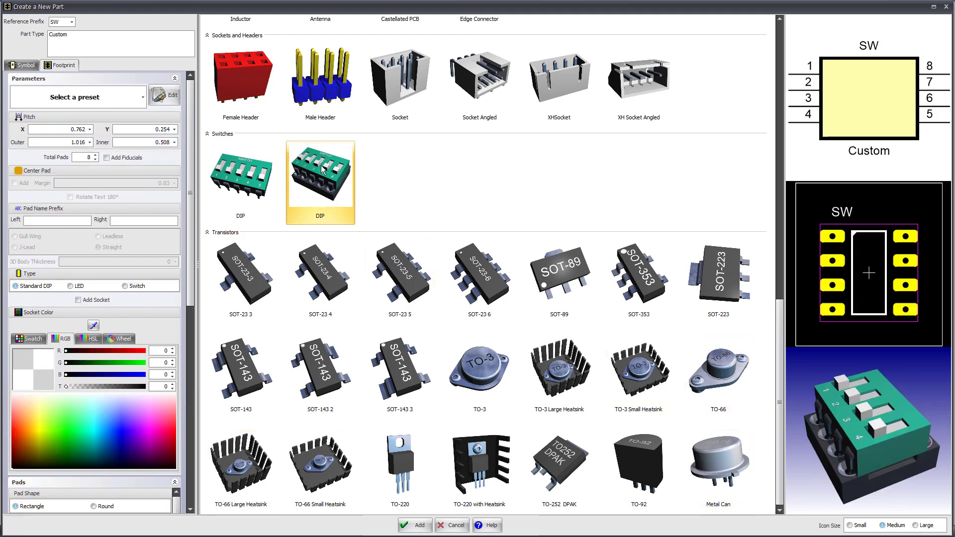
pyautogui.click(237, 87)
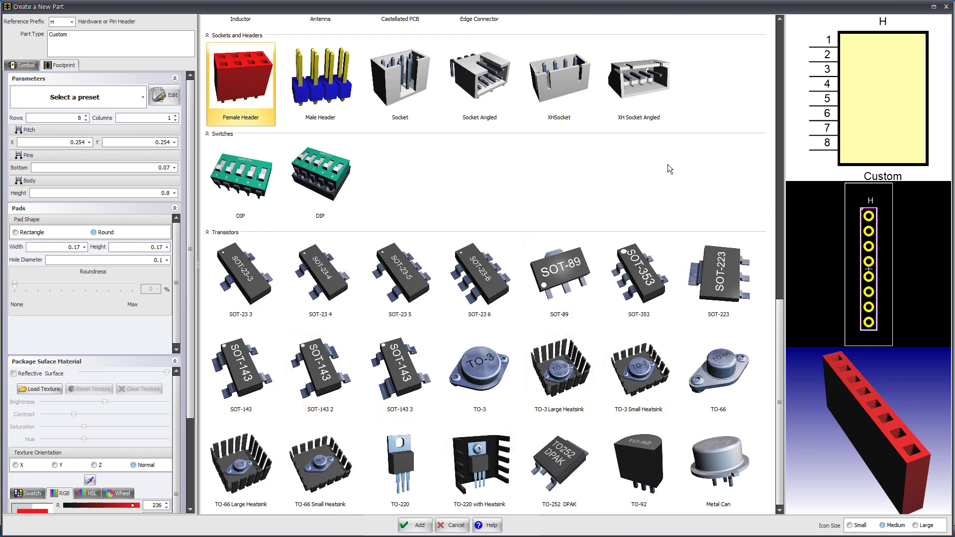
pyautogui.scroll(4, 643, 177)
pyautogui.click(631, 275)
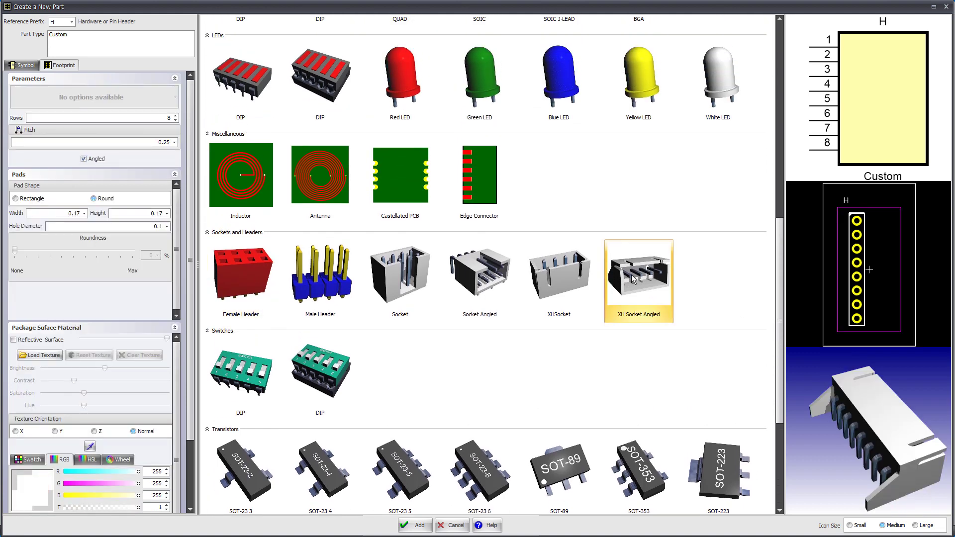
pyautogui.click(563, 273)
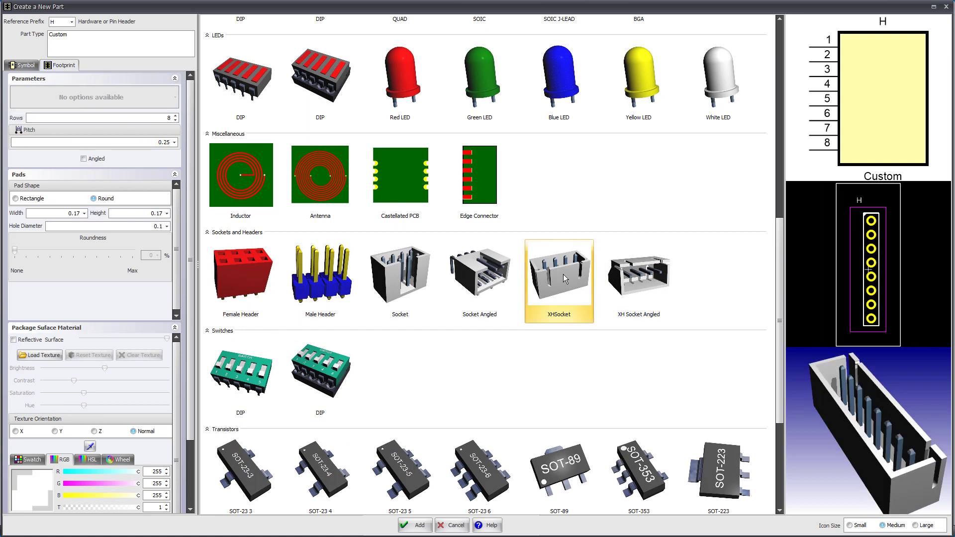
pyautogui.click(455, 529)
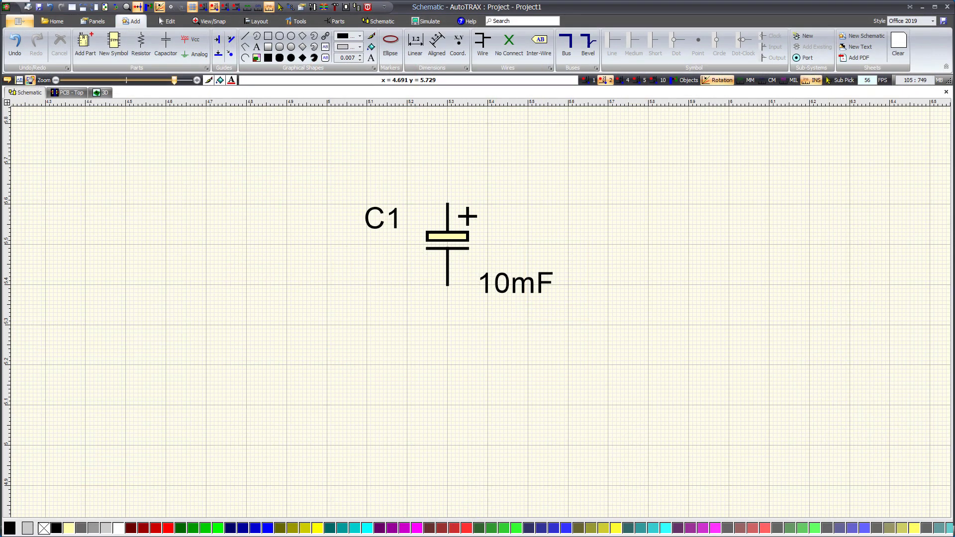